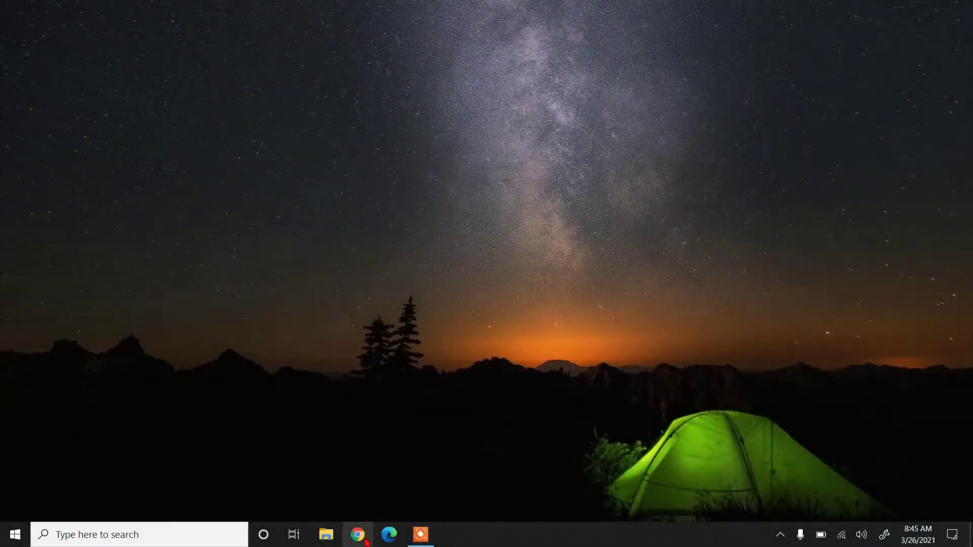
# Search Google in Chrome for 'mouse cursors', correcting the misspelling first
pyautogui.click(365, 540)
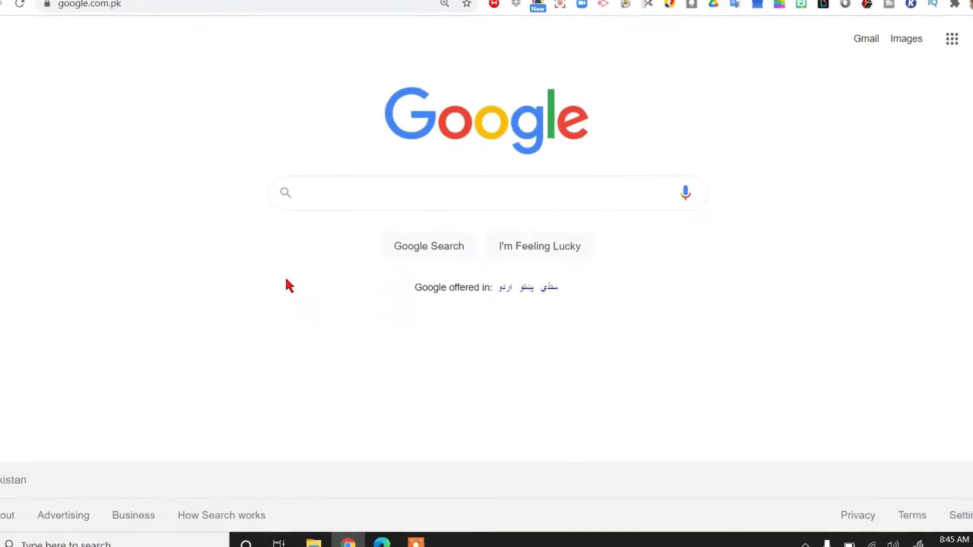
pyautogui.write('mouse cusor')
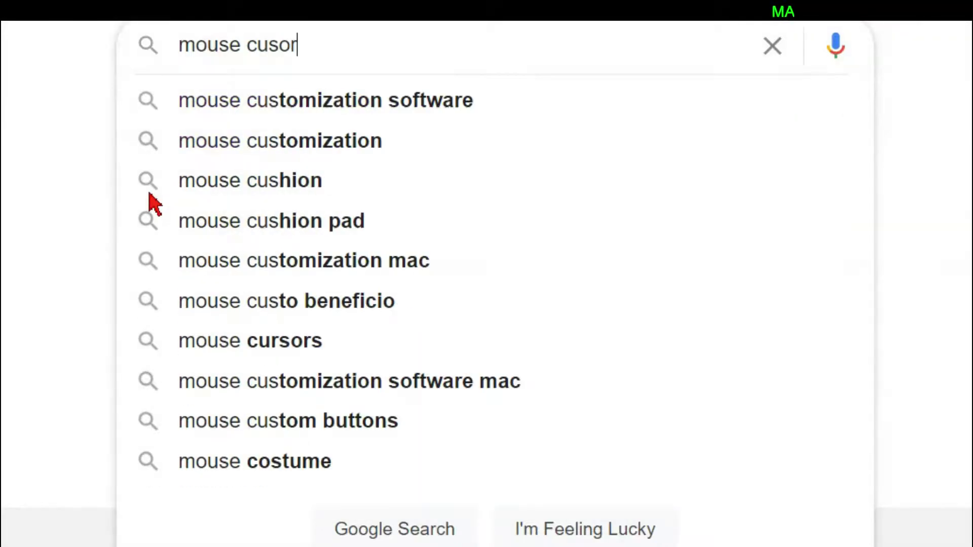
pyautogui.write('s')
pyautogui.press('BackSpace')
pyautogui.press('BackSpace')
pyautogui.press('BackSpace')
pyautogui.write('rsor')
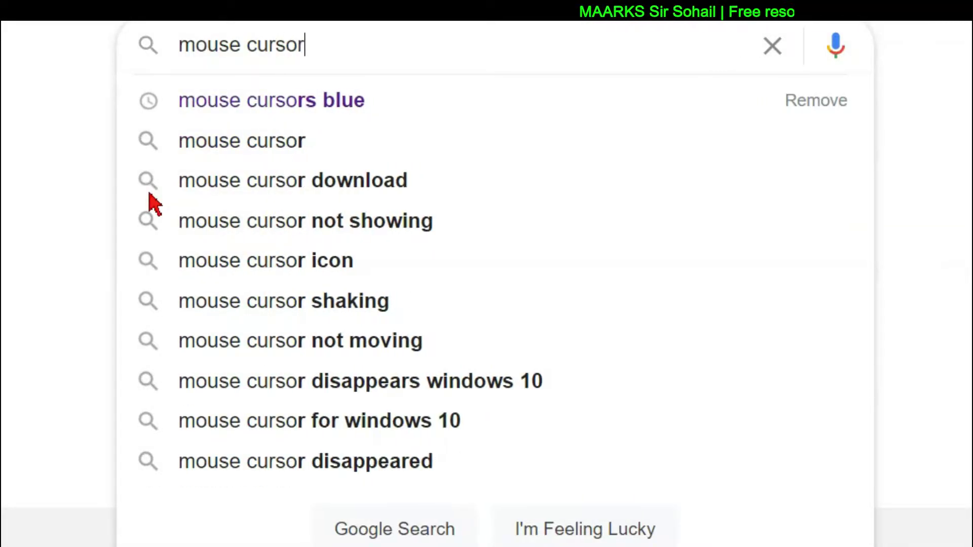
pyautogui.write('s')
pyautogui.press('Return')
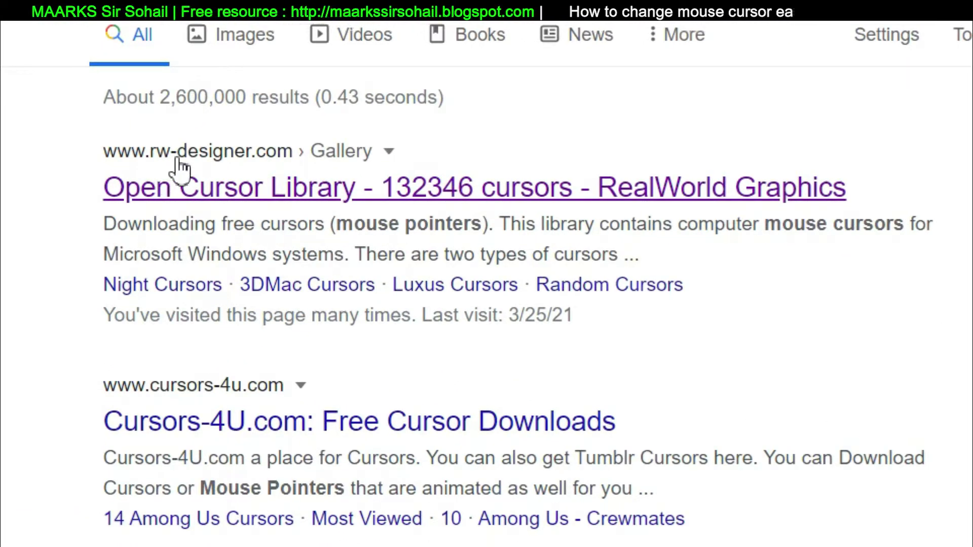
# Open RW-Designer's Open Cursor Library result and browse page 2 of its cursor sets
pyautogui.click(288, 191)
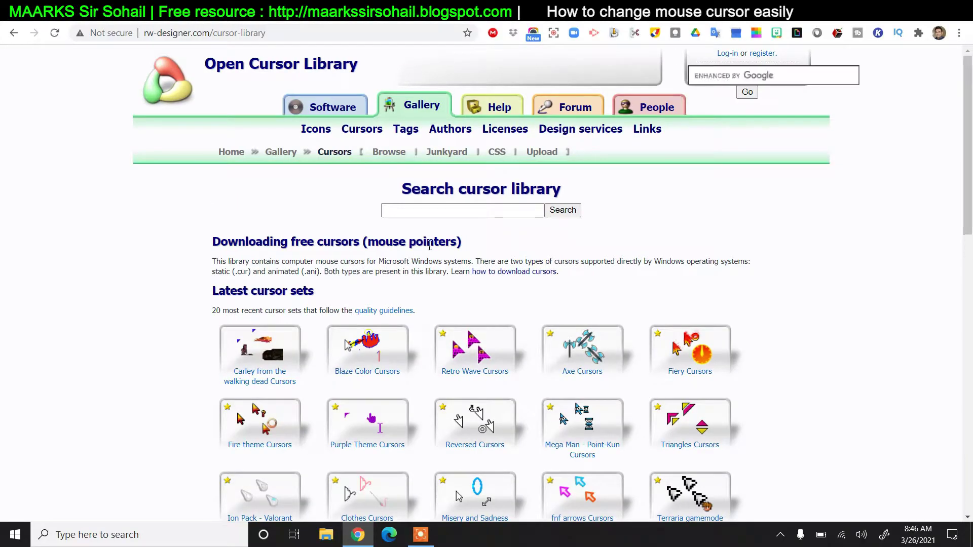
pyautogui.scroll(-5, 583, 350)
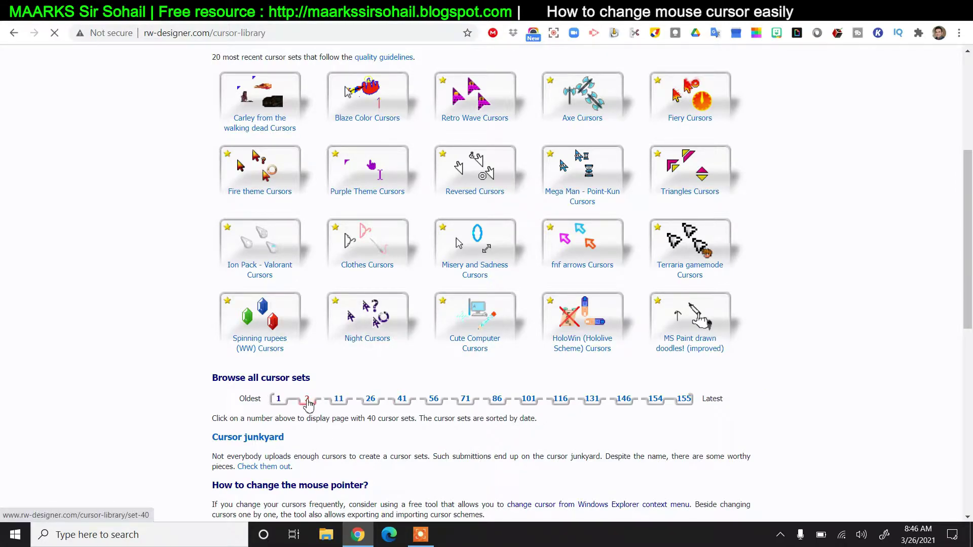
pyautogui.scroll(-2, 561, 418)
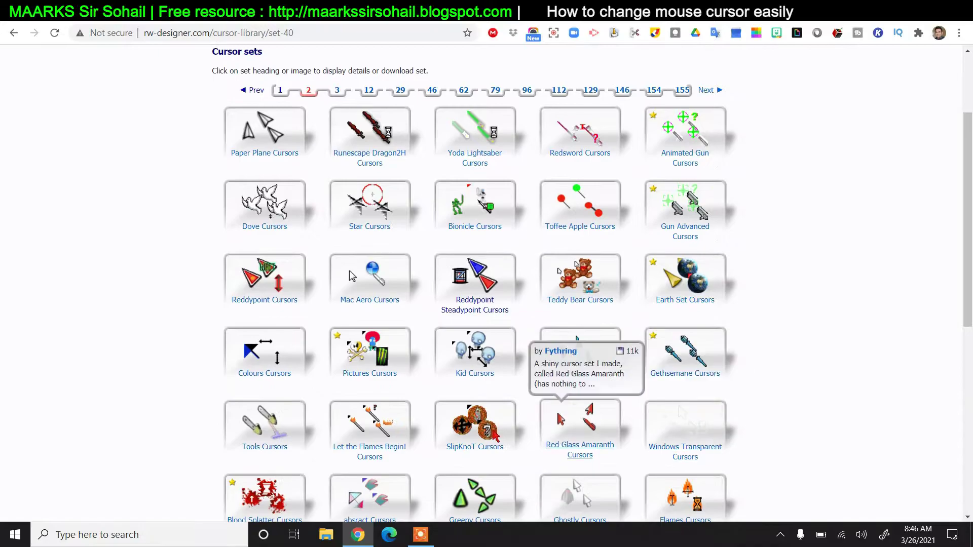
pyautogui.scroll(-3, 561, 418)
pyautogui.scroll(-2, 831, 360)
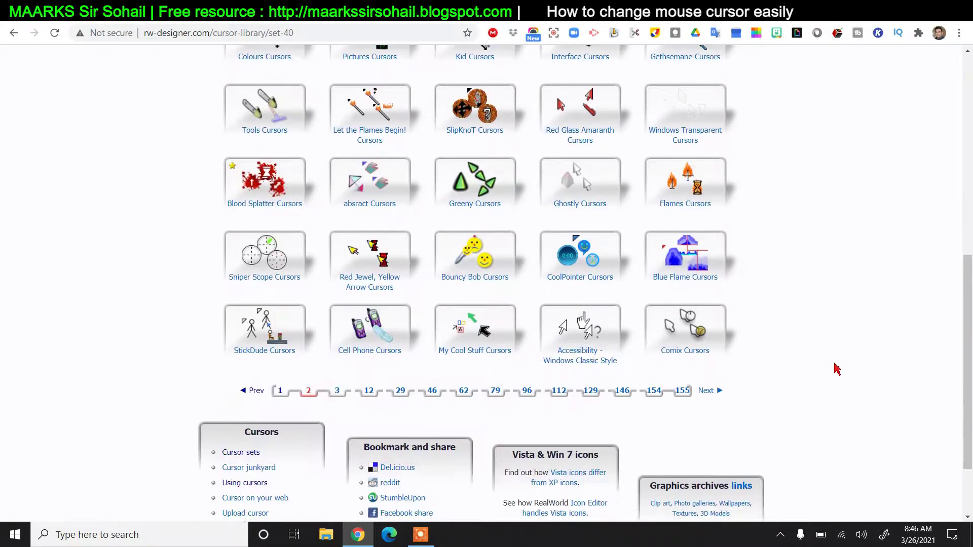
pyautogui.scroll(1, 838, 369)
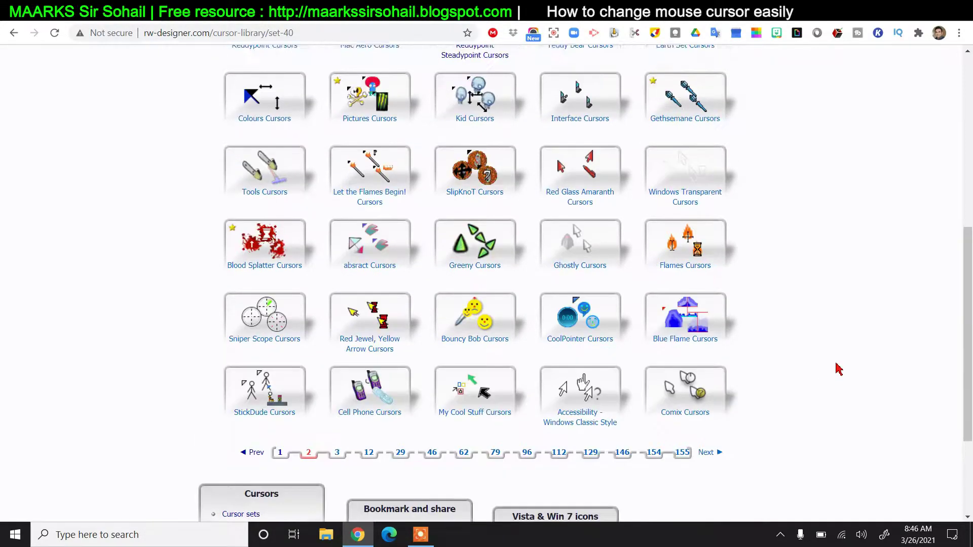
pyautogui.scroll(6, 837, 368)
pyautogui.scroll(2, 836, 369)
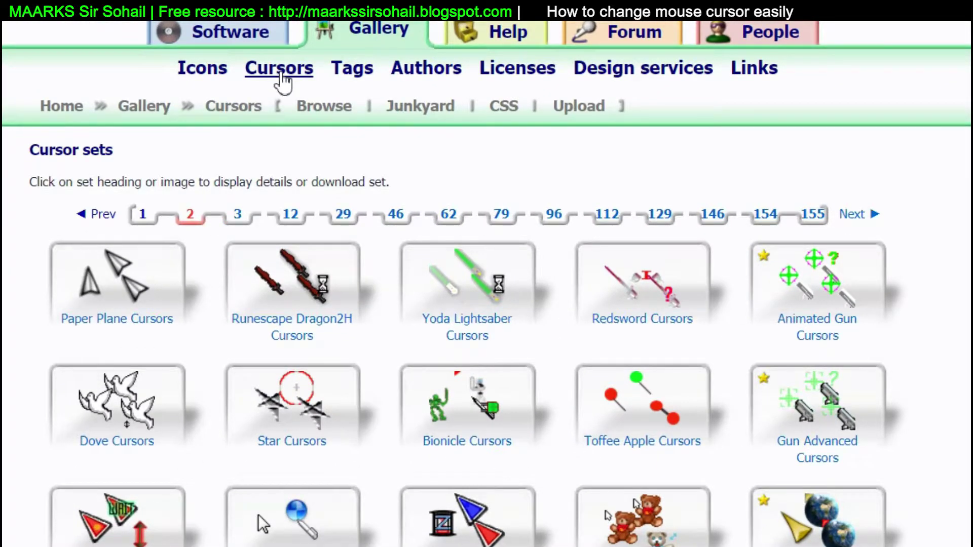
# Search the cursor library for 'green cursors' and scan the 2449 matching sets
pyautogui.click(280, 72)
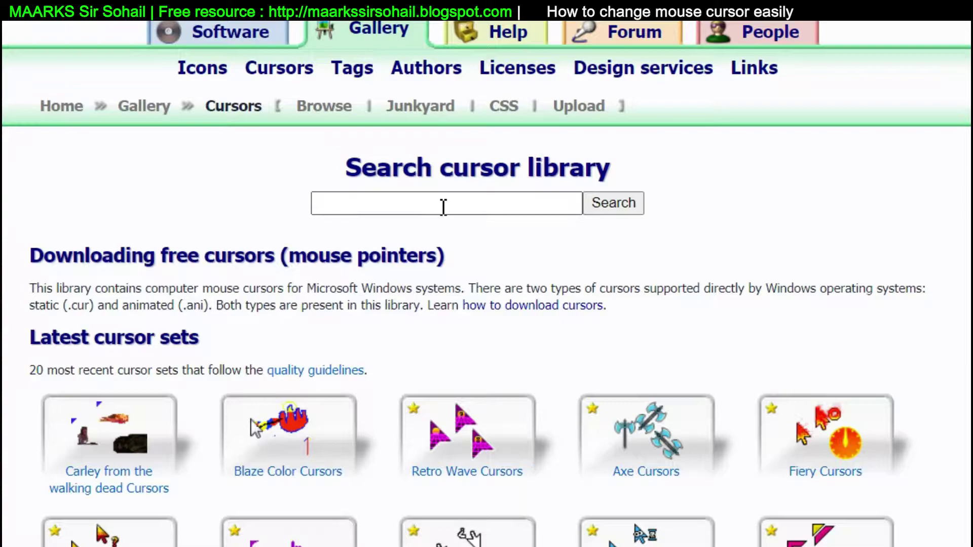
pyautogui.click(456, 196)
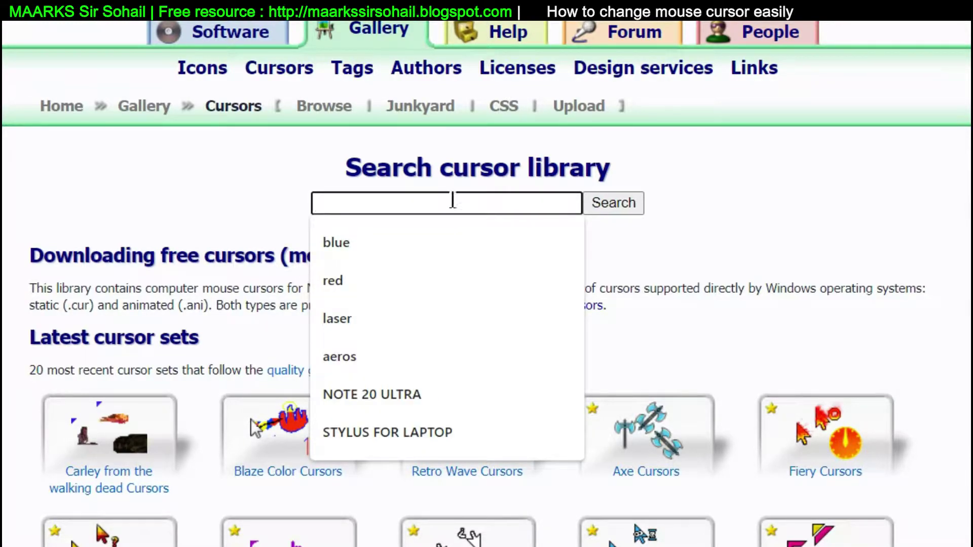
pyautogui.write('green')
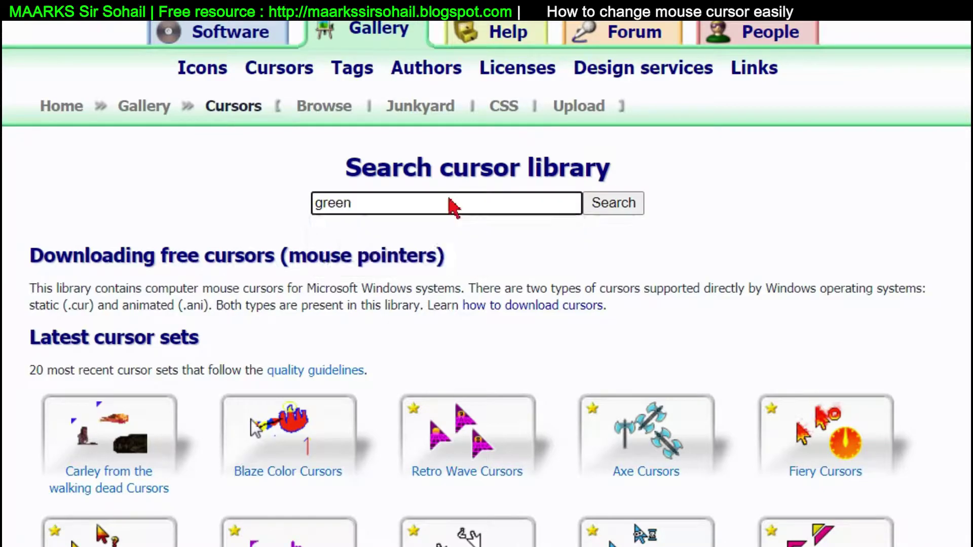
pyautogui.write(' cursors')
pyautogui.press('Return')
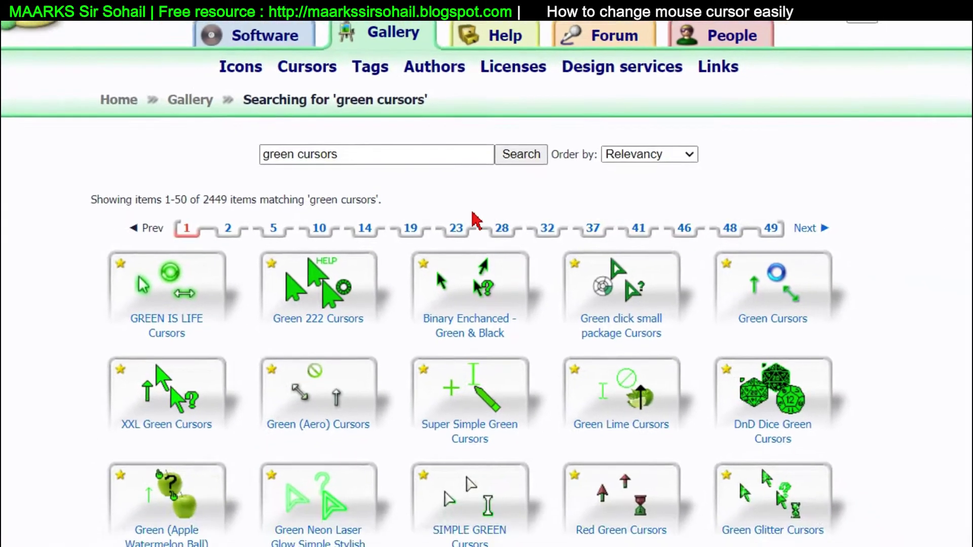
pyautogui.scroll(-3, 555, 380)
pyautogui.scroll(-4, 556, 380)
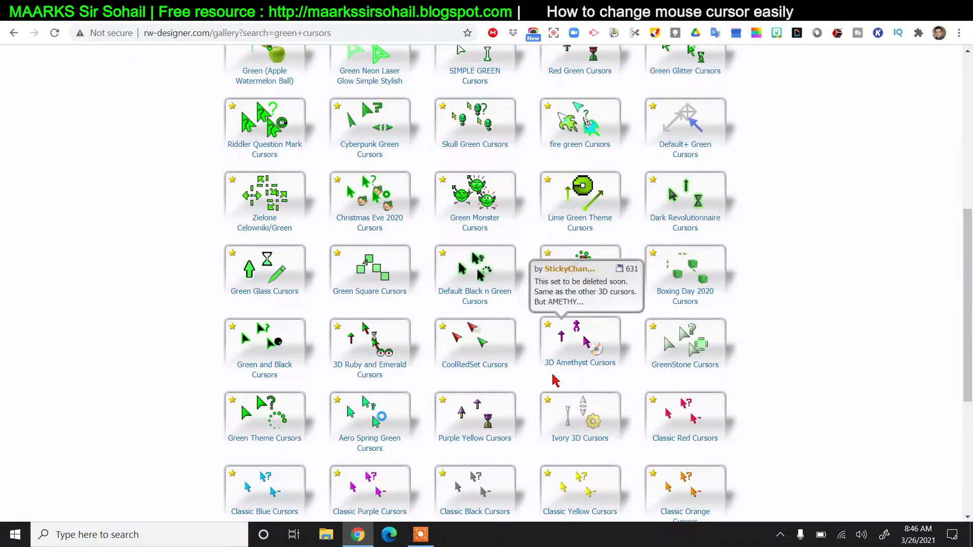
pyautogui.scroll(6, 555, 380)
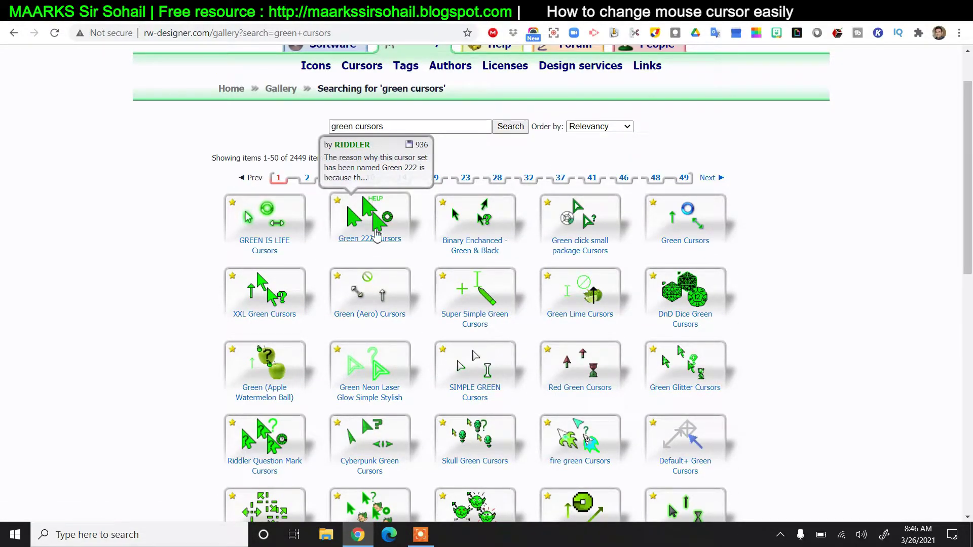
# Open the Green 222 Cursors set and scroll through its previews and download option
pyautogui.click(375, 234)
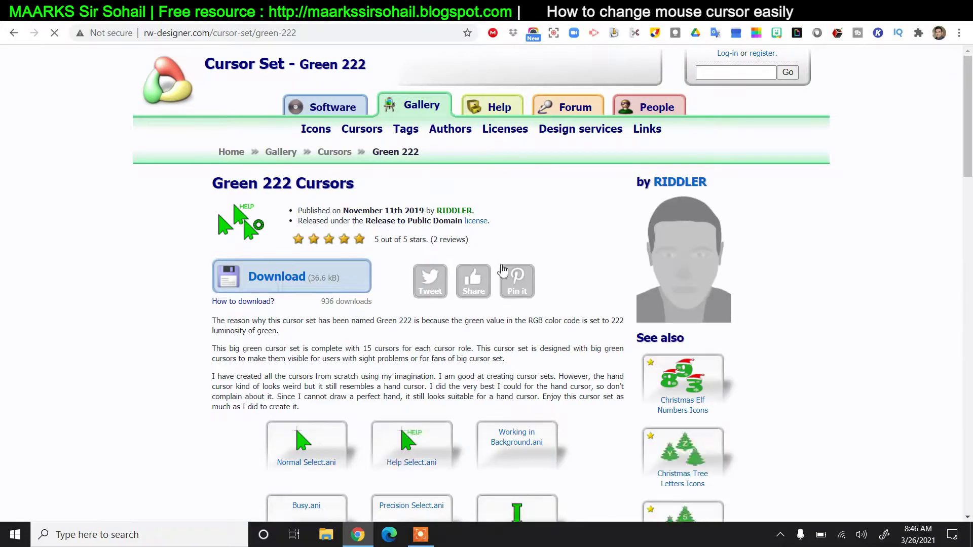
pyautogui.scroll(-1, 508, 279)
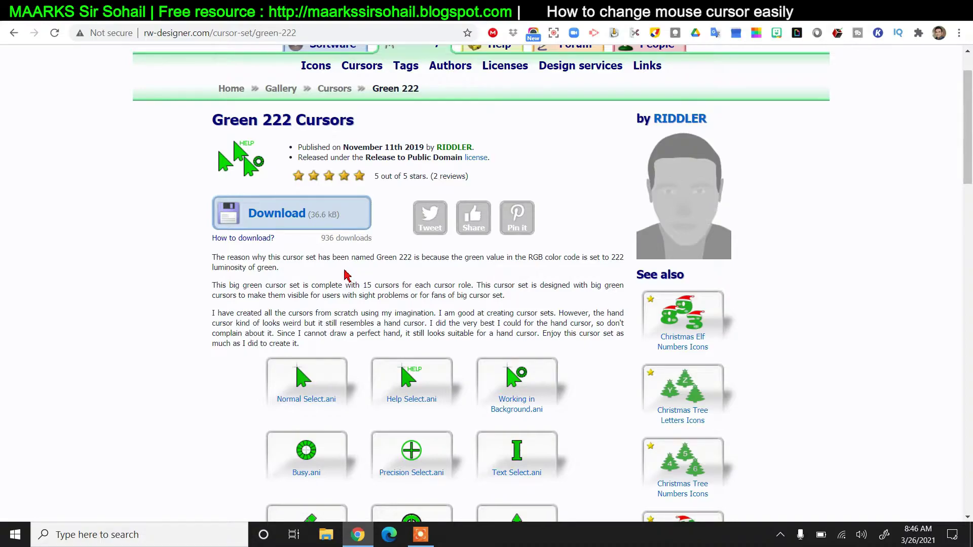
pyautogui.scroll(-5, 346, 276)
pyautogui.scroll(-2, 405, 289)
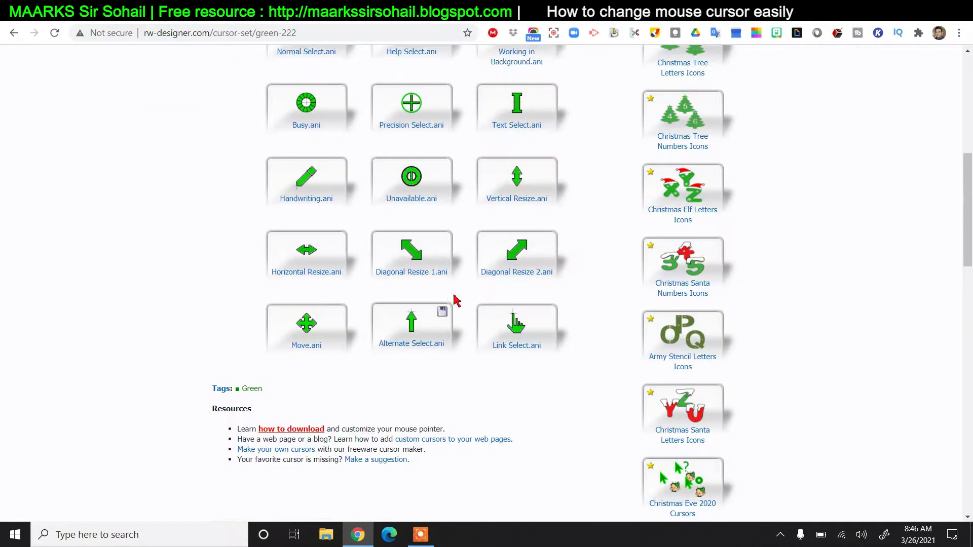
pyautogui.scroll(3, 453, 302)
pyautogui.scroll(1, 416, 304)
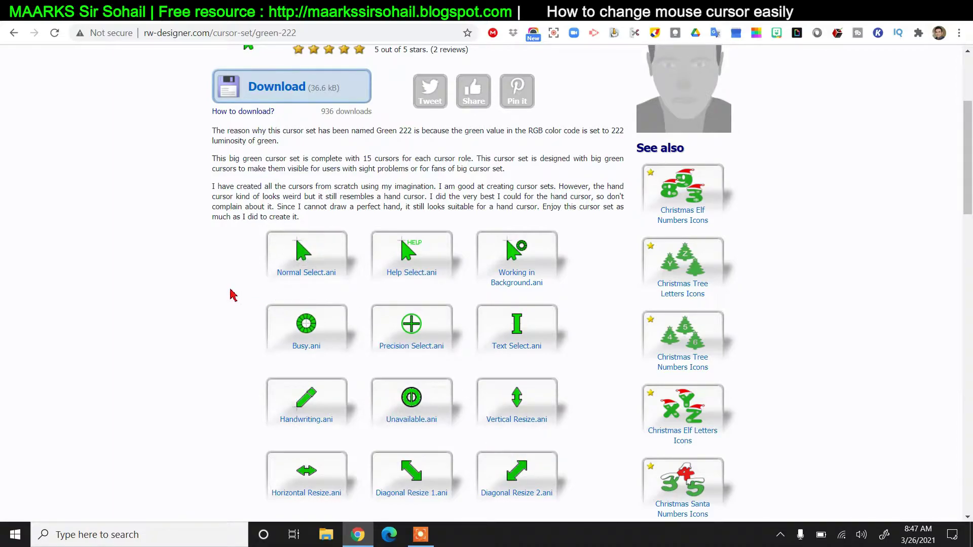
pyautogui.moveTo(517, 326)
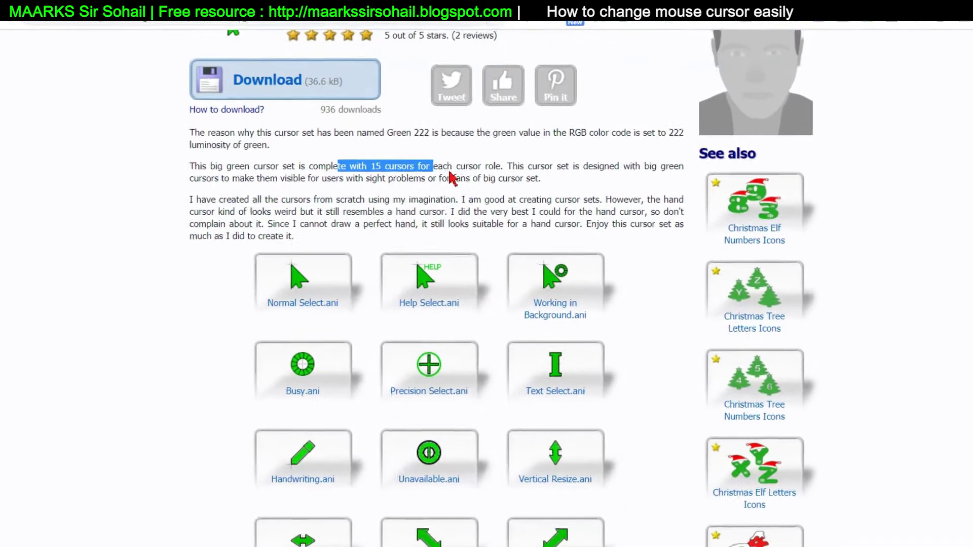
pyautogui.moveTo(344, 158); pyautogui.dragTo(474, 196)
pyautogui.click(393, 182)
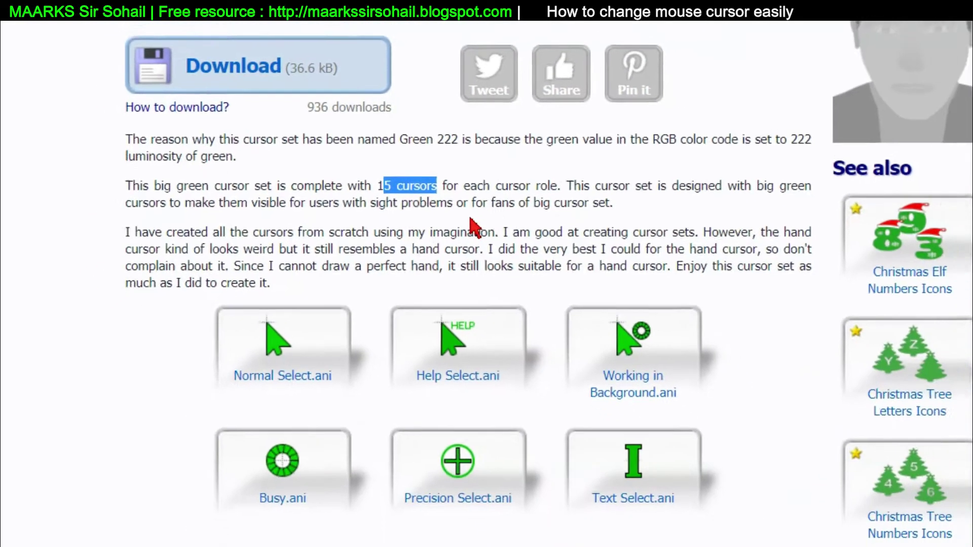
pyautogui.click(427, 190)
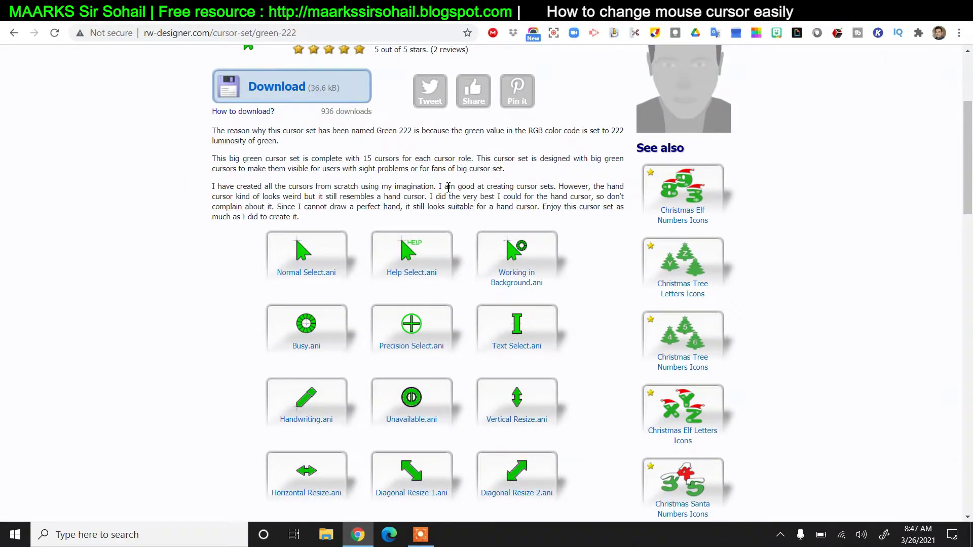
pyautogui.scroll(-1, 512, 361)
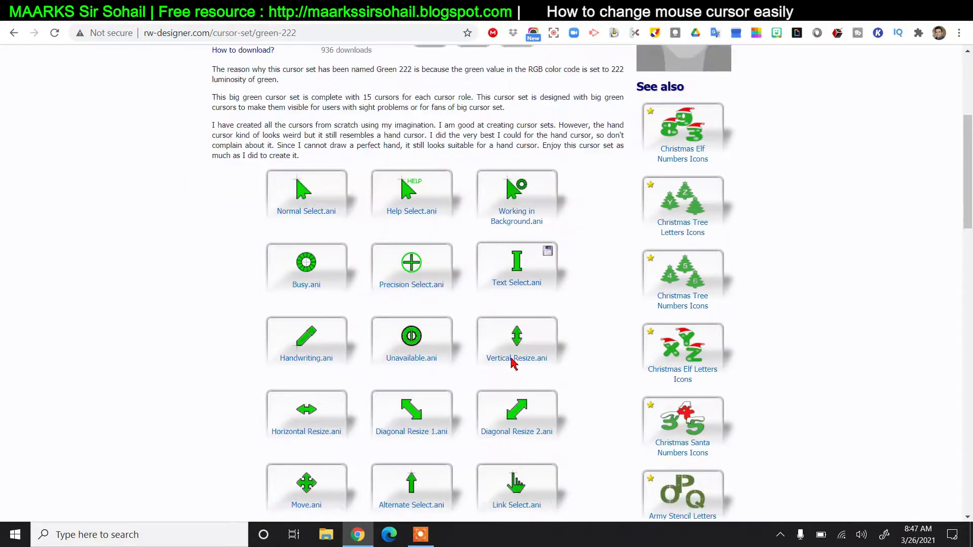
pyautogui.scroll(-2, 511, 361)
pyautogui.scroll(2, 515, 360)
pyautogui.scroll(1, 511, 355)
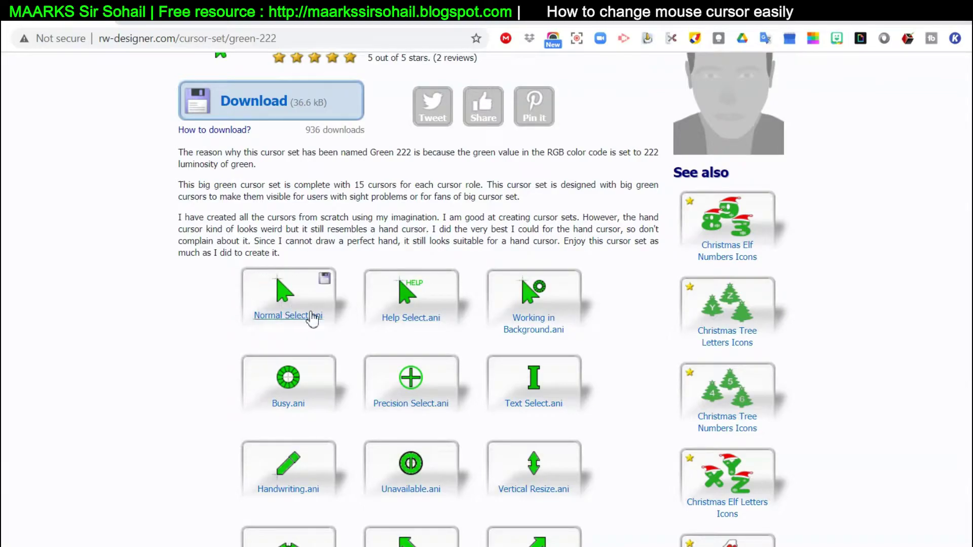
# Save the Normal Select cursor to Downloads as 'green normal select.ani'
pyautogui.moveTo(306, 192)
pyautogui.click(325, 284)
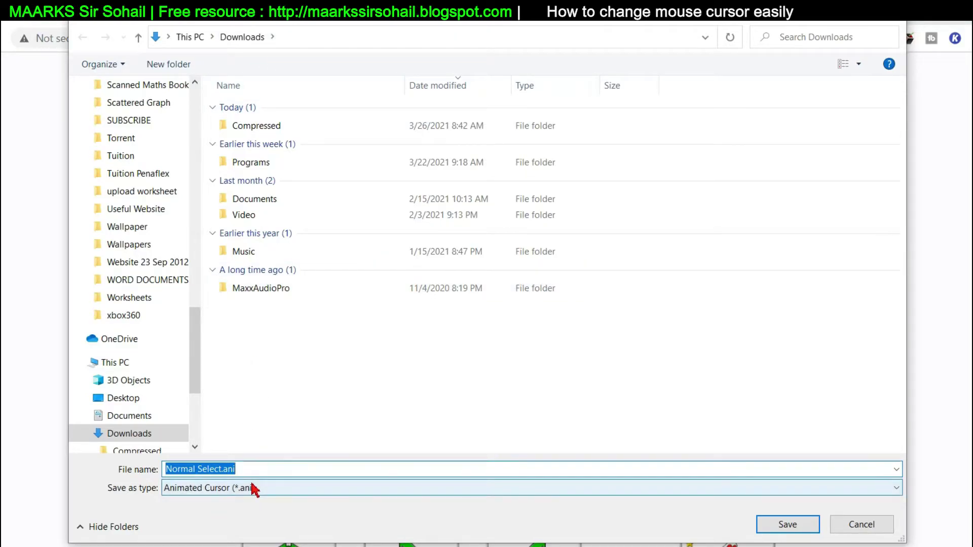
pyautogui.write('green no')
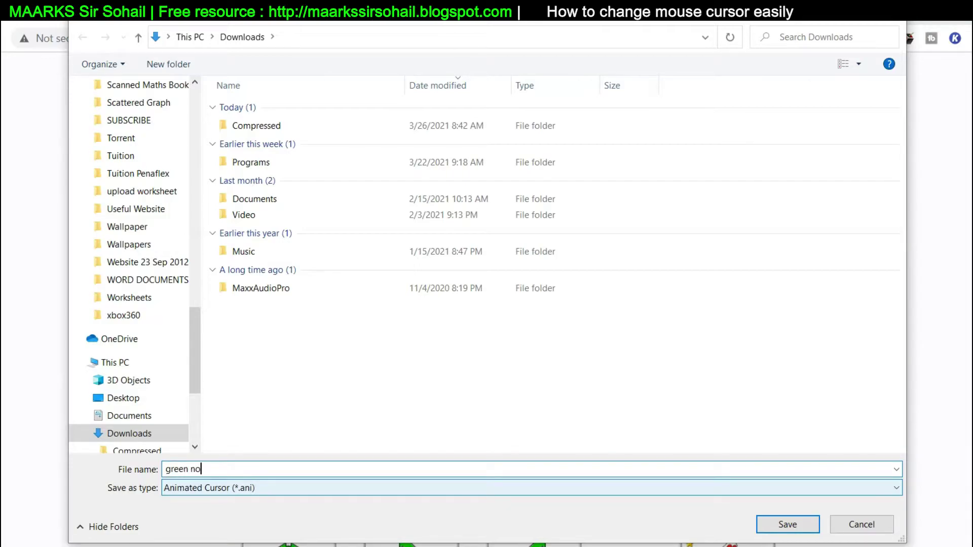
pyautogui.write('rmal select')
pyautogui.click(767, 525)
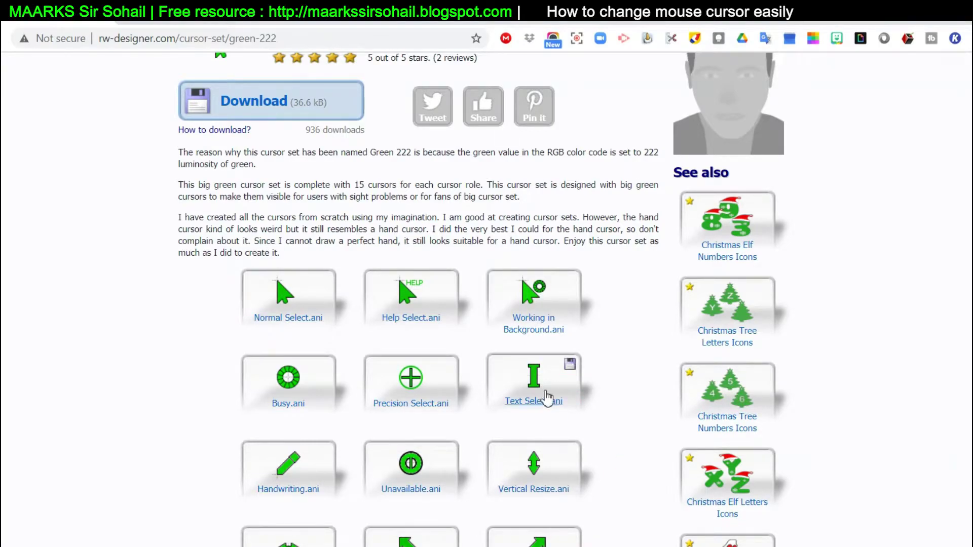
# Save the Text Select cursor to Downloads as 'green Text Select.ani'
pyautogui.click(569, 366)
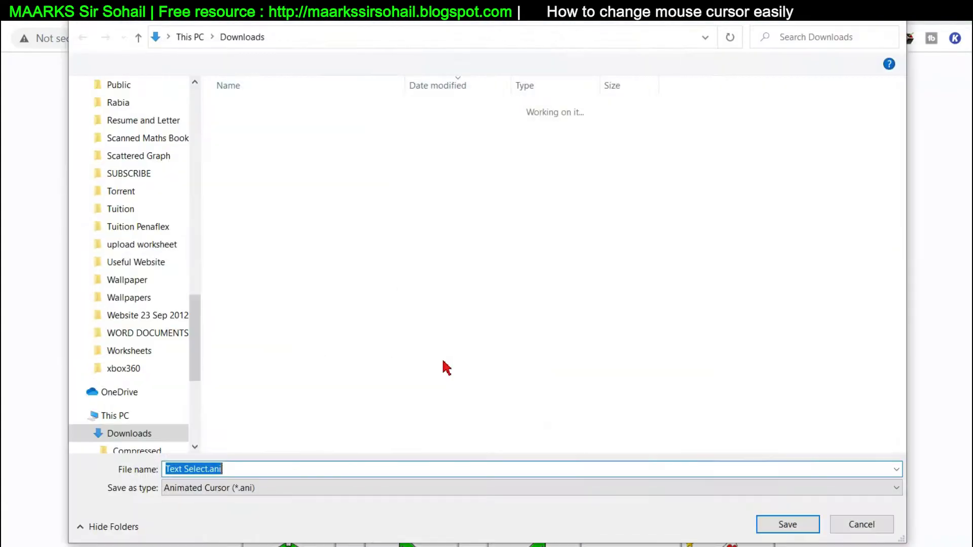
pyautogui.click(165, 469)
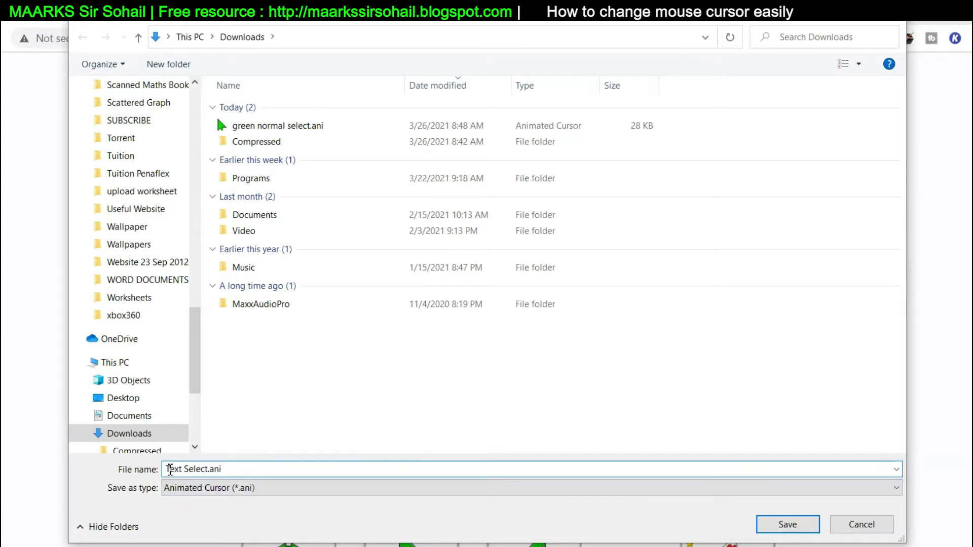
pyautogui.write('green')
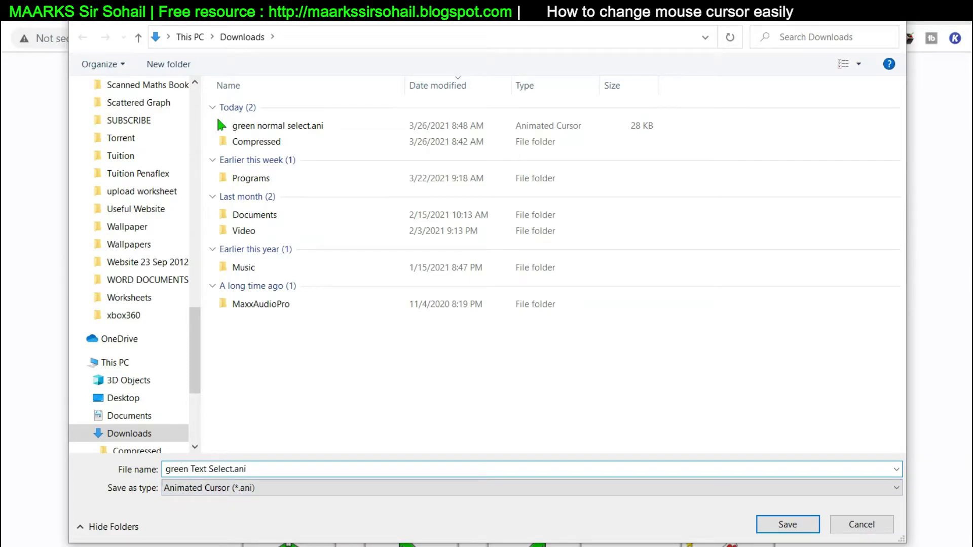
pyautogui.click(784, 523)
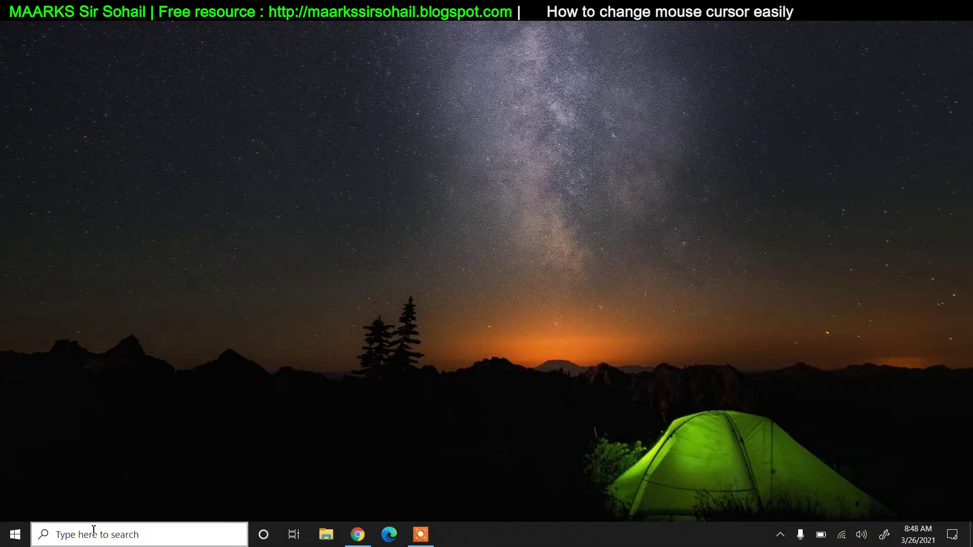
# Search 'mouse se' from the taskbar and open the Mouse settings result
pyautogui.click(94, 530)
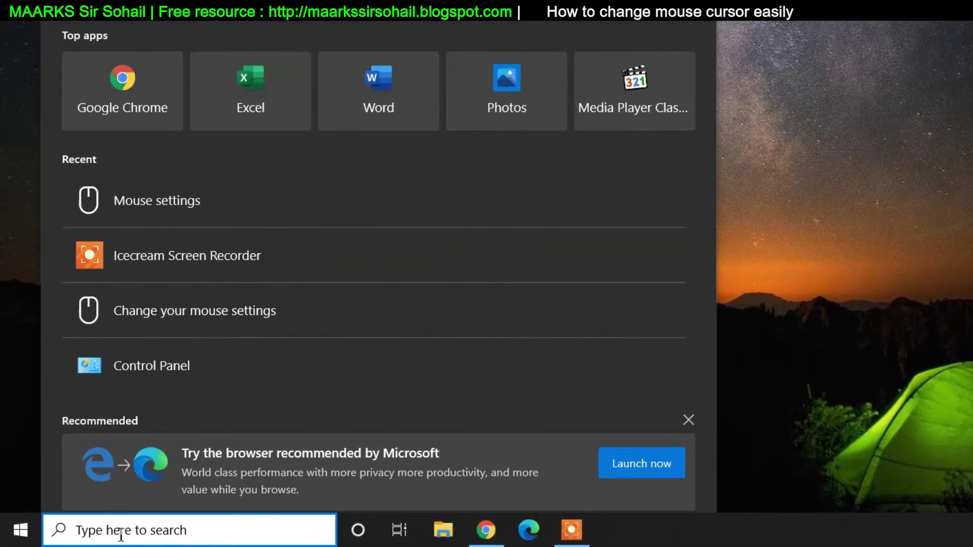
pyautogui.write('mouse se')
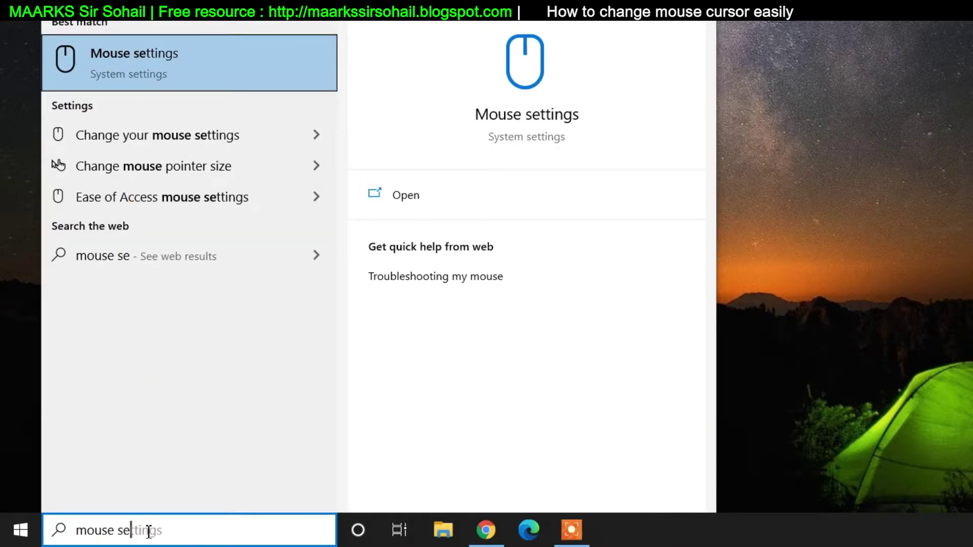
pyautogui.click(144, 64)
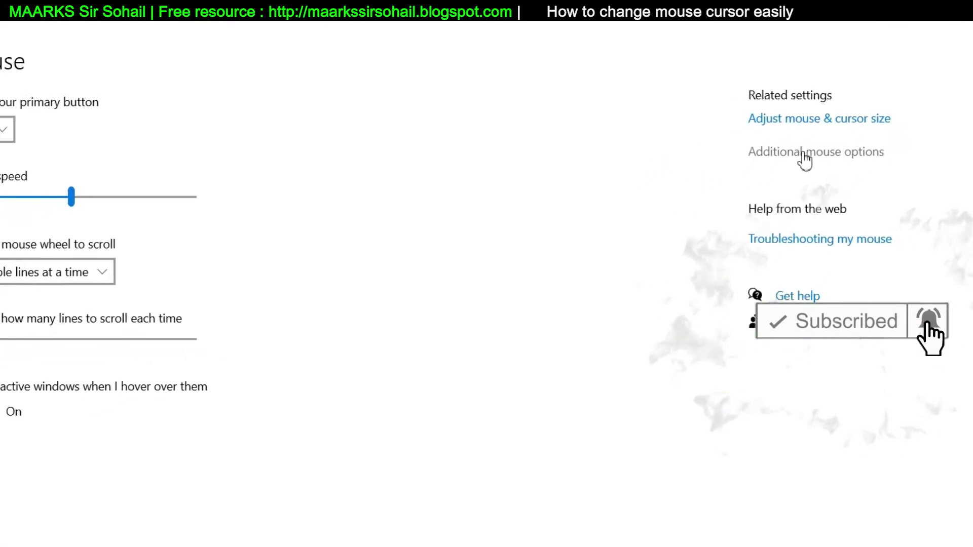
# Open Additional mouse options, move the Mouse Properties window aside, and show its Pointers tab
pyautogui.click(803, 152)
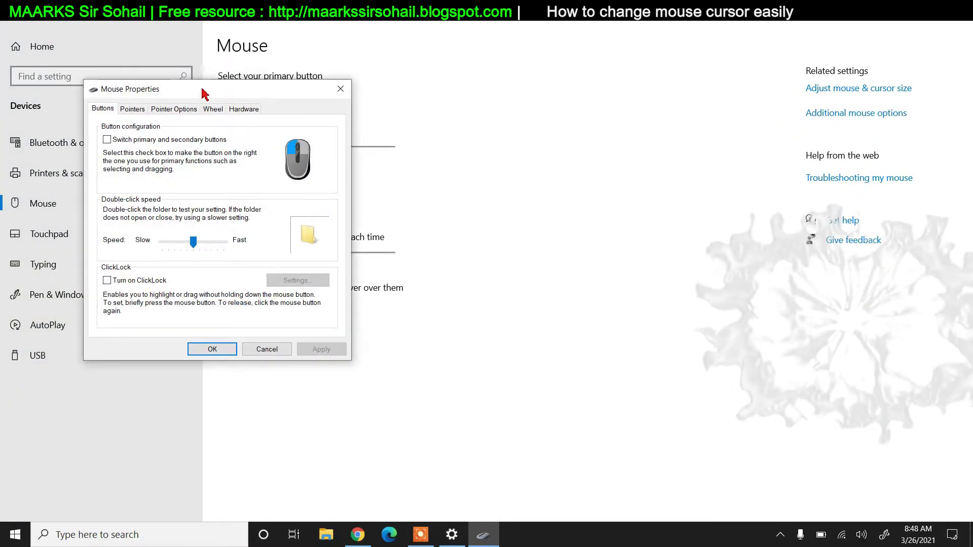
pyautogui.moveTo(202, 93); pyautogui.dragTo(469, 90)
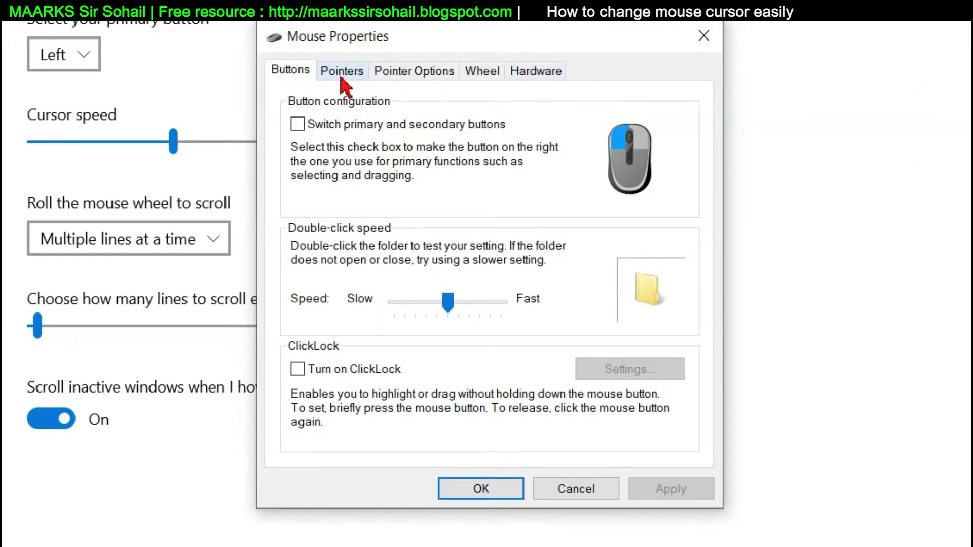
pyautogui.click(344, 72)
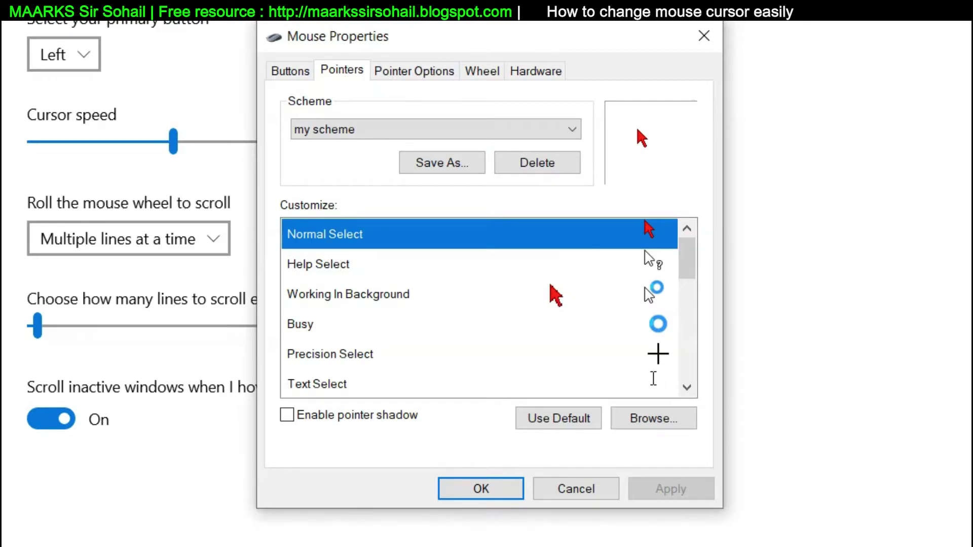
# Set Normal Select to 'green normal select.ani' from the Downloads folder
pyautogui.click(660, 423)
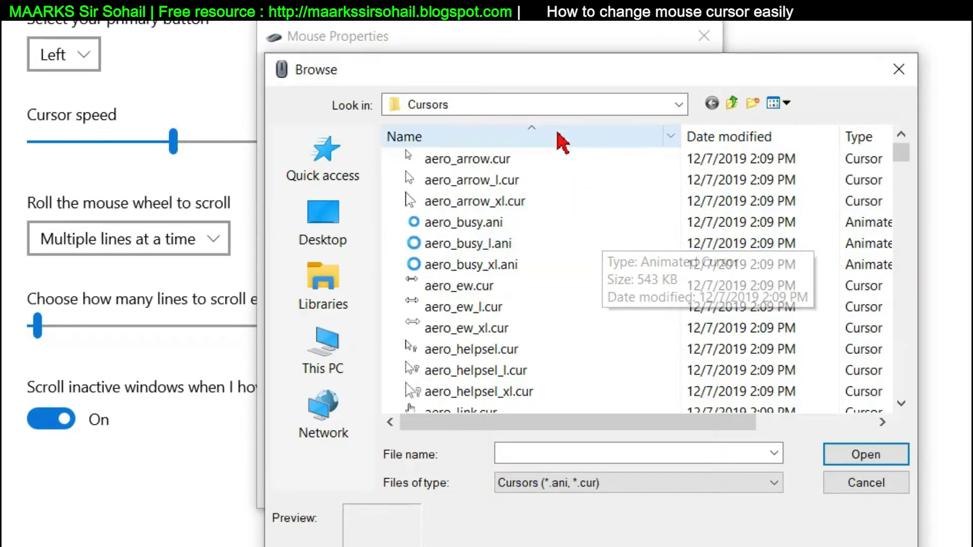
pyautogui.click(582, 100)
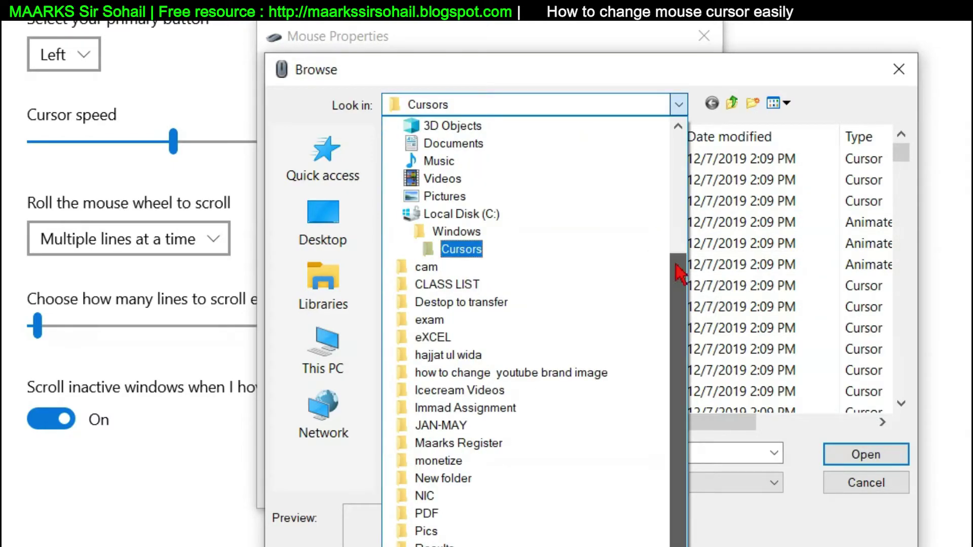
pyautogui.moveTo(677, 274); pyautogui.dragTo(682, 109)
pyautogui.click(502, 266)
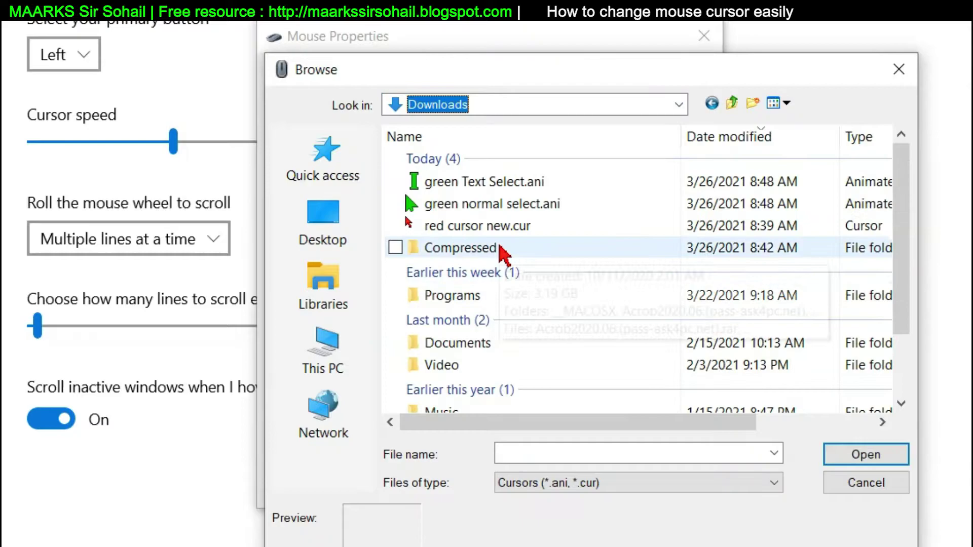
pyautogui.click(503, 205)
pyautogui.click(832, 448)
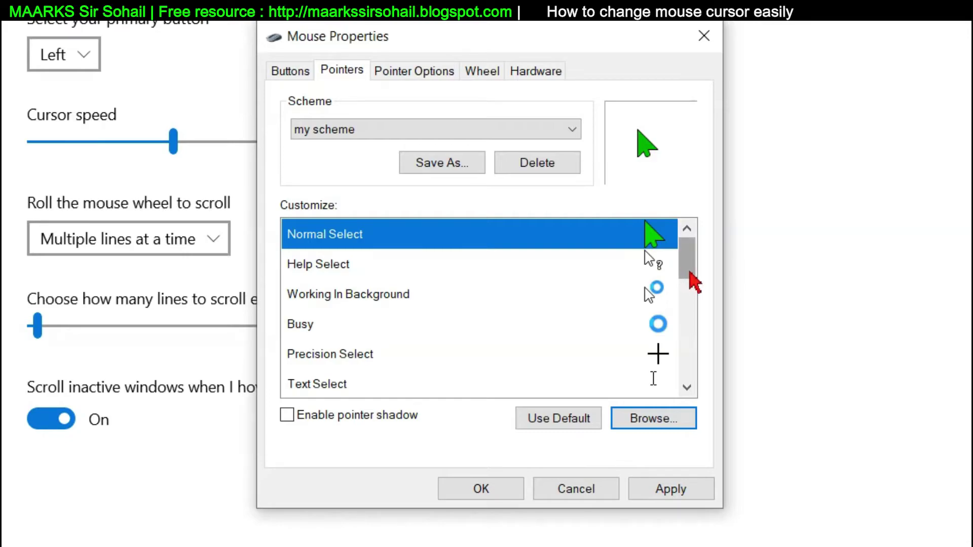
pyautogui.moveTo(690, 272); pyautogui.dragTo(697, 304)
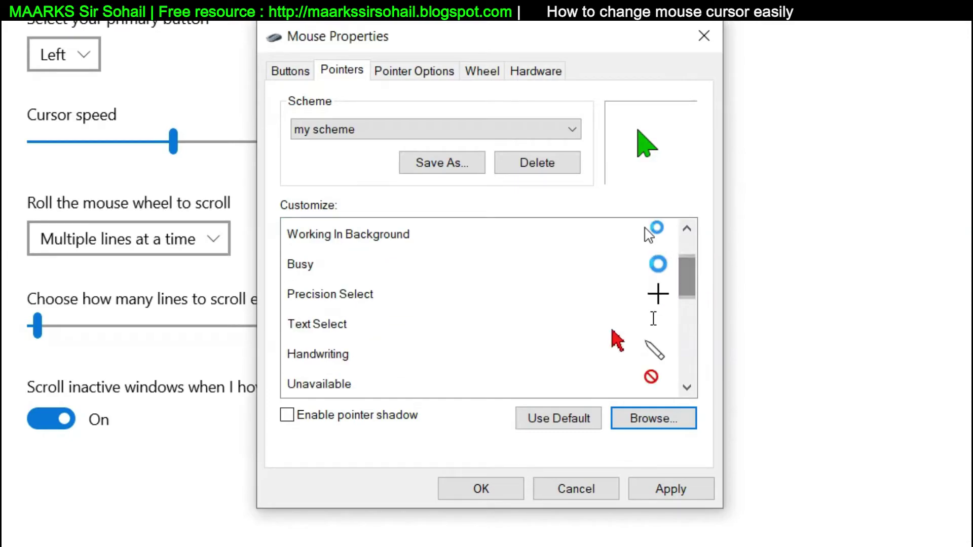
# Set Text Select to 'green Text Select.ani' and apply both green pointers
pyautogui.click(423, 329)
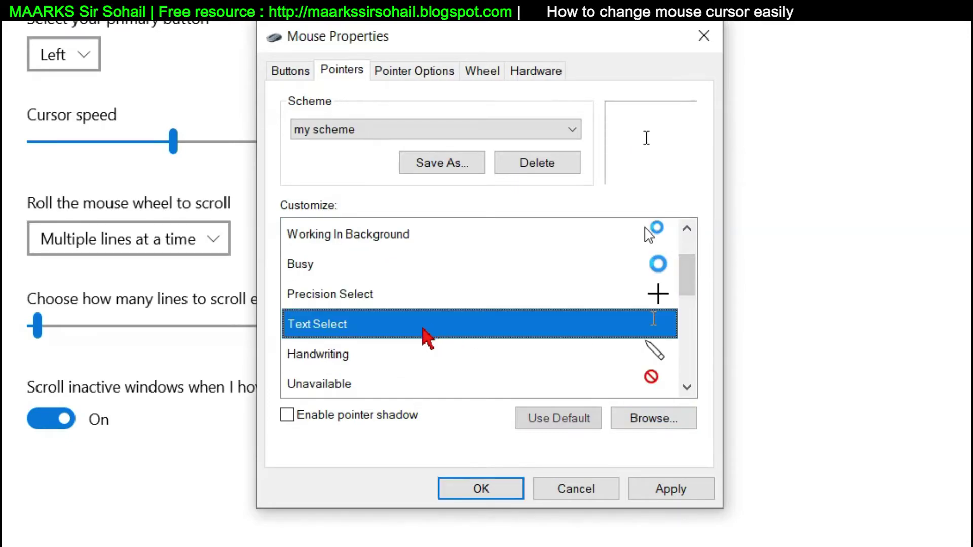
pyautogui.click(644, 422)
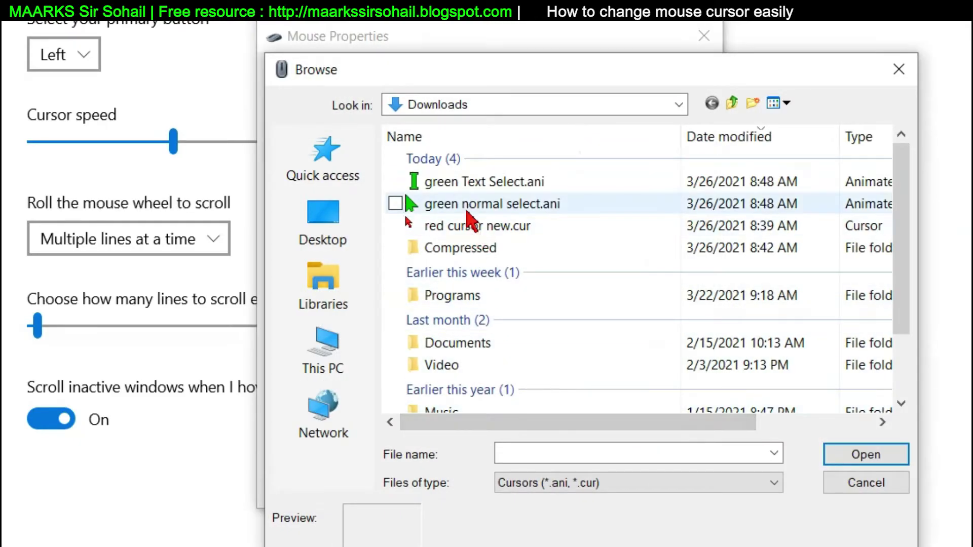
pyautogui.click(471, 190)
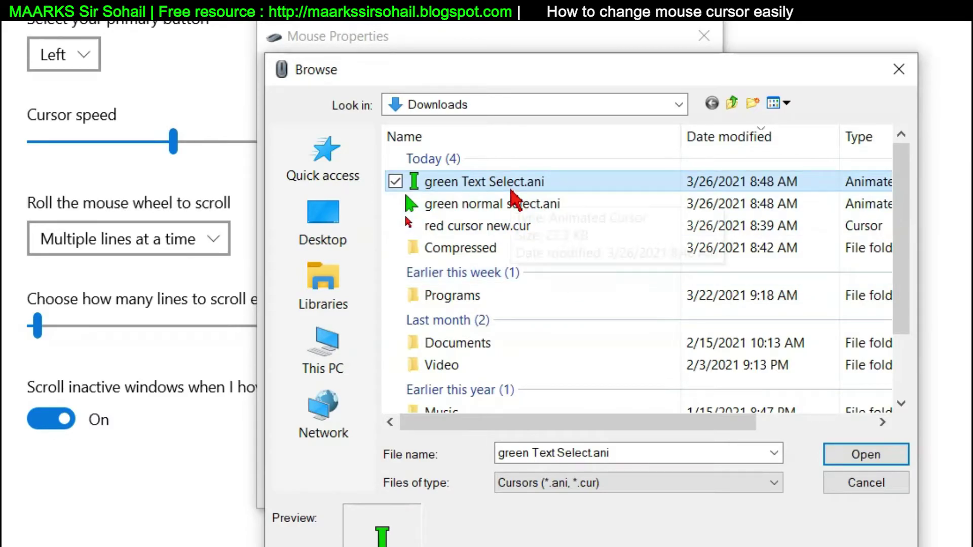
pyautogui.click(872, 462)
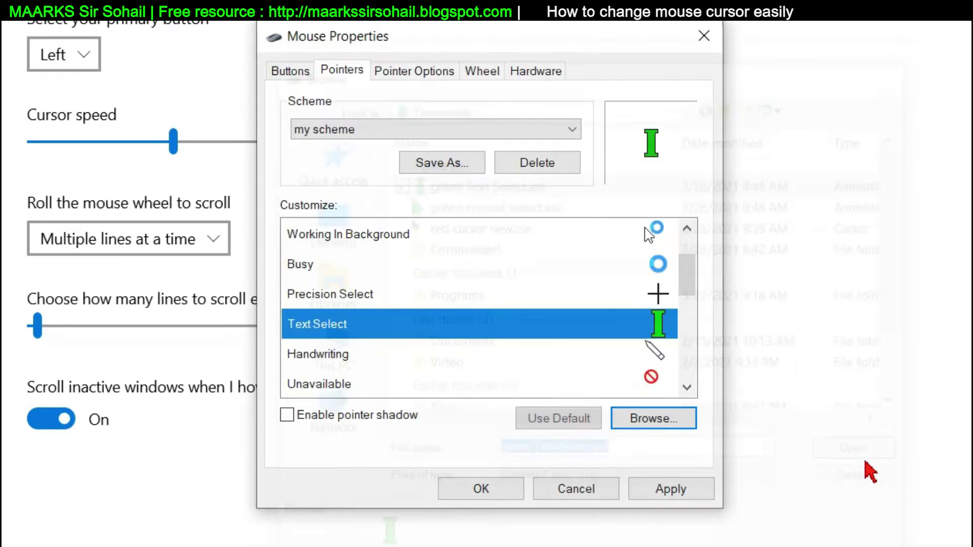
pyautogui.click(665, 489)
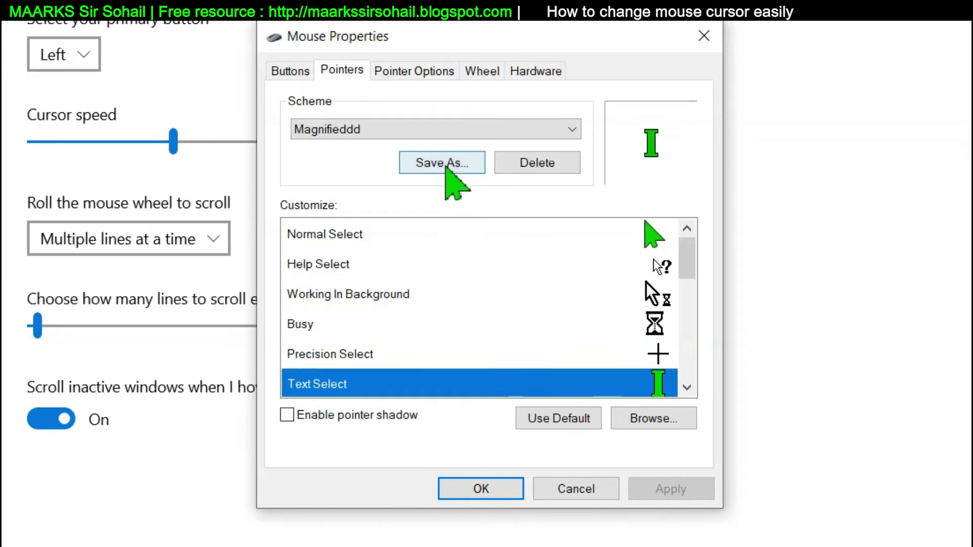
# Save the current pointers as a scheme named 'new scheme'
pyautogui.click(447, 166)
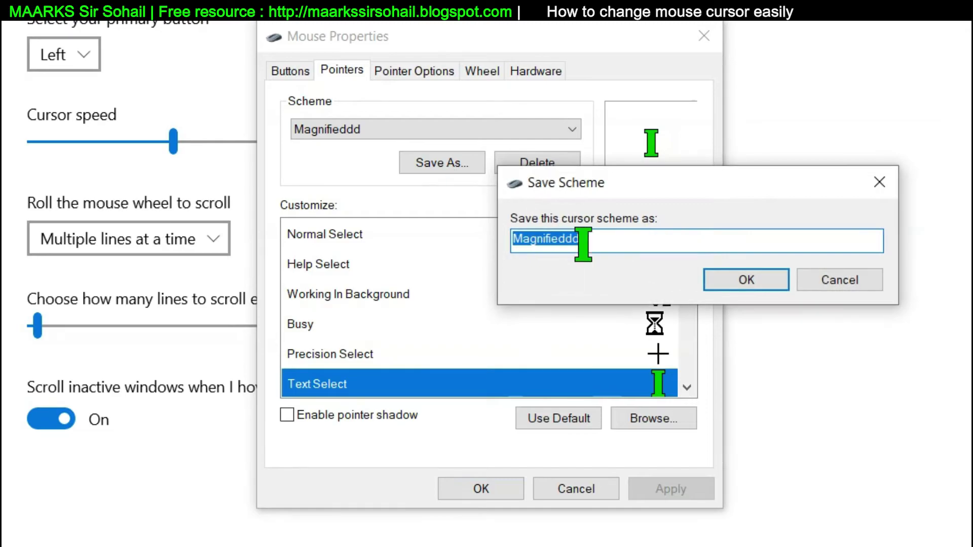
pyautogui.write('new scheme')
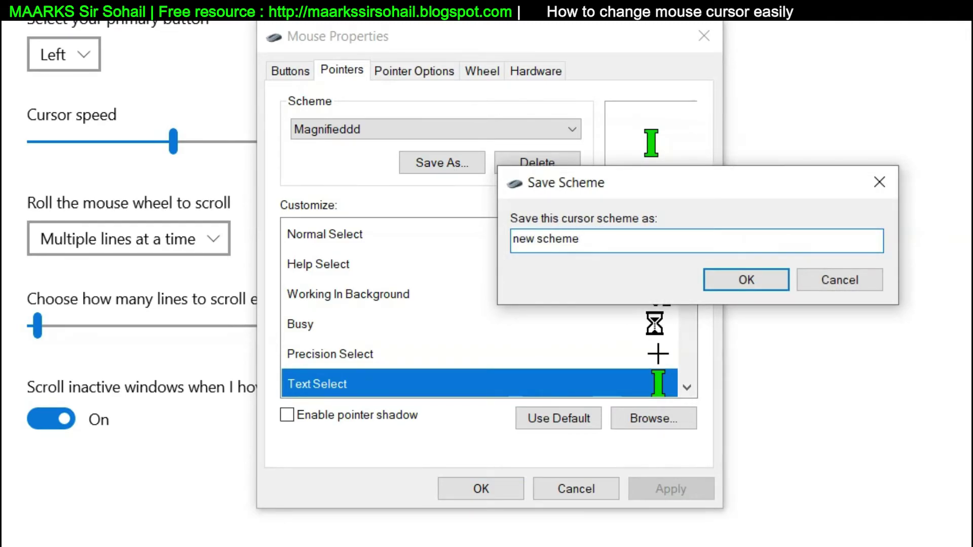
pyautogui.click(732, 279)
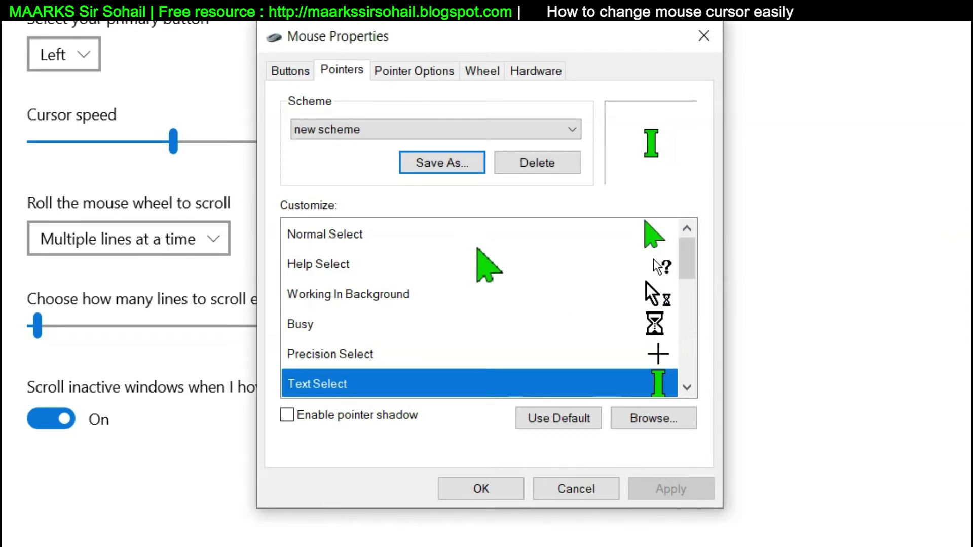
pyautogui.click(548, 135)
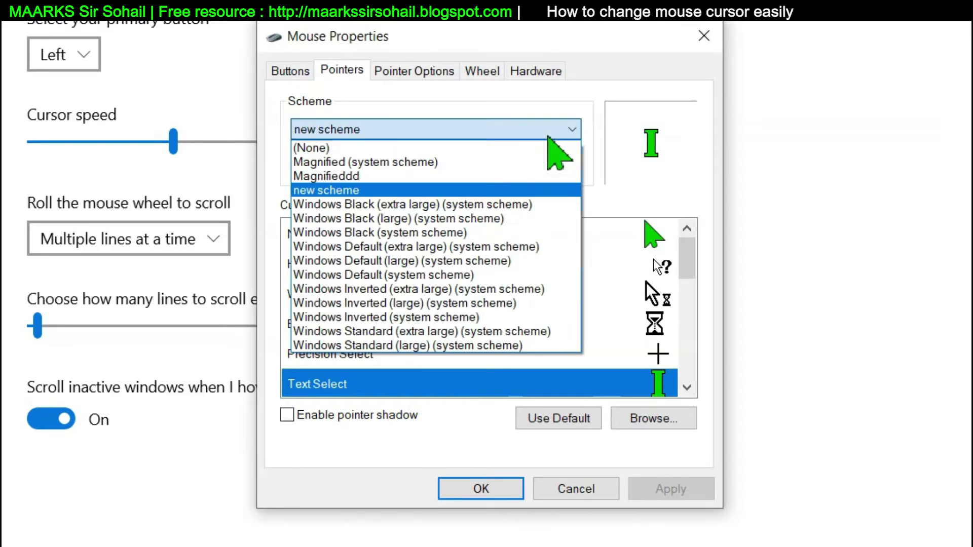
pyautogui.click(526, 148)
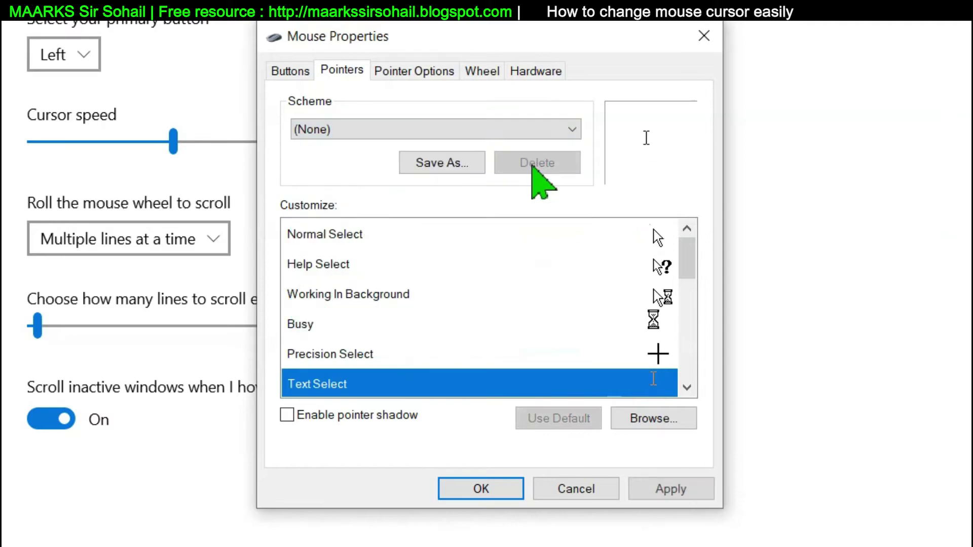
pyautogui.click(682, 484)
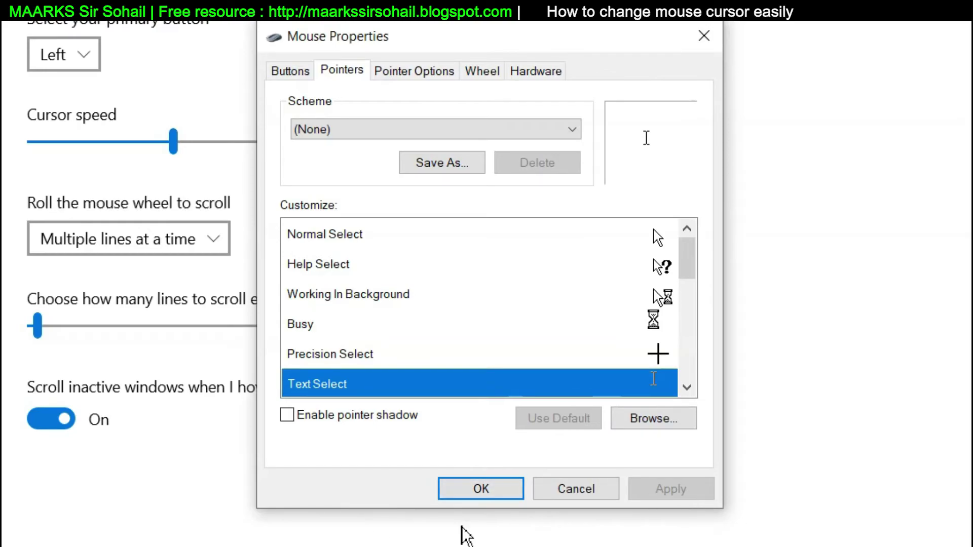
pyautogui.click(451, 135)
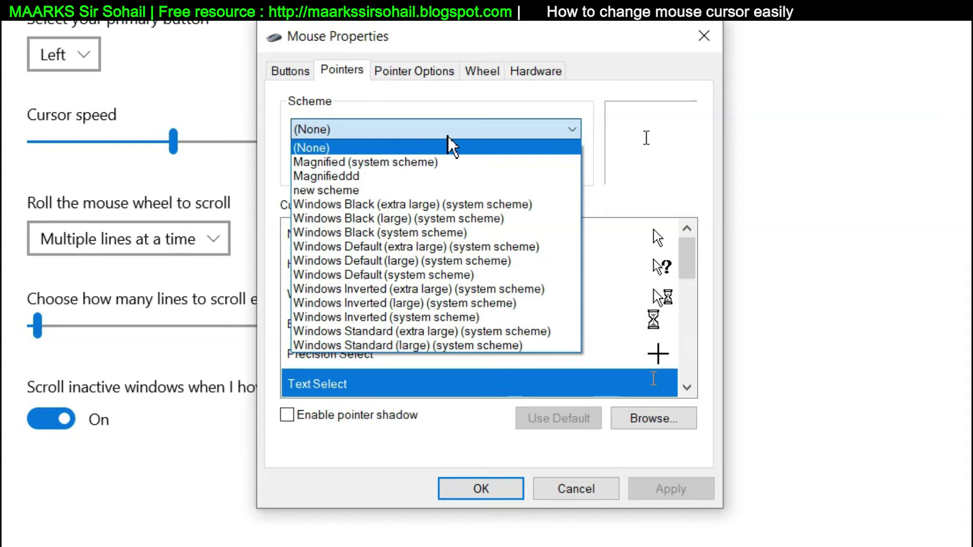
pyautogui.click(458, 190)
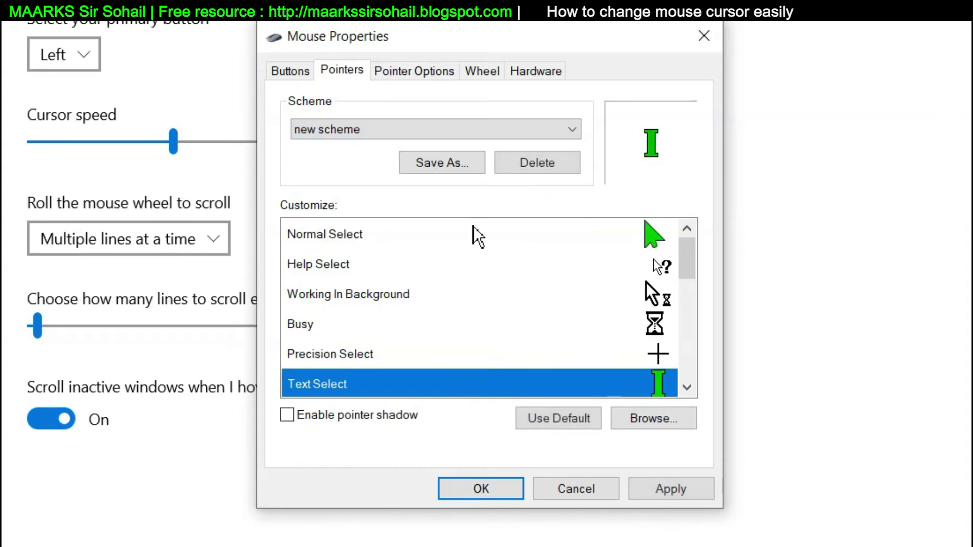
pyautogui.click(677, 490)
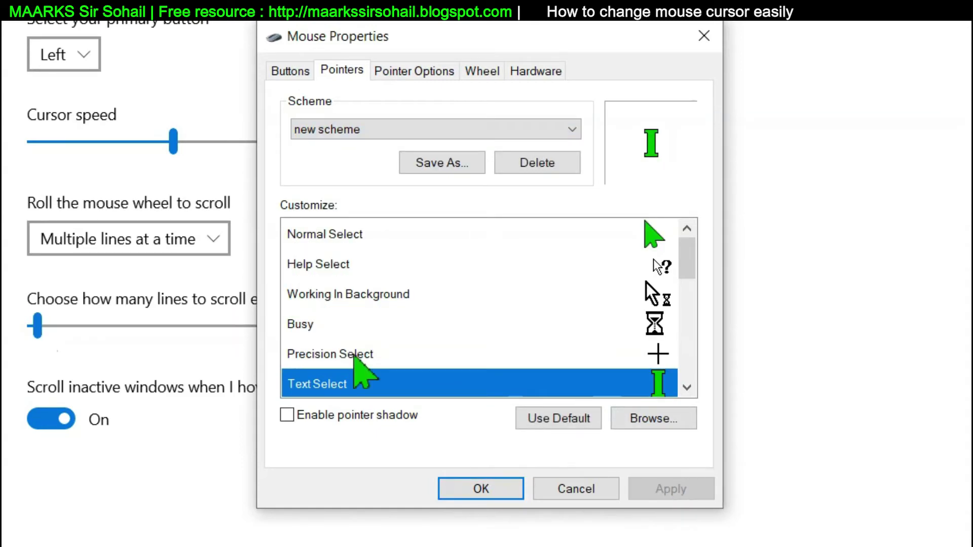